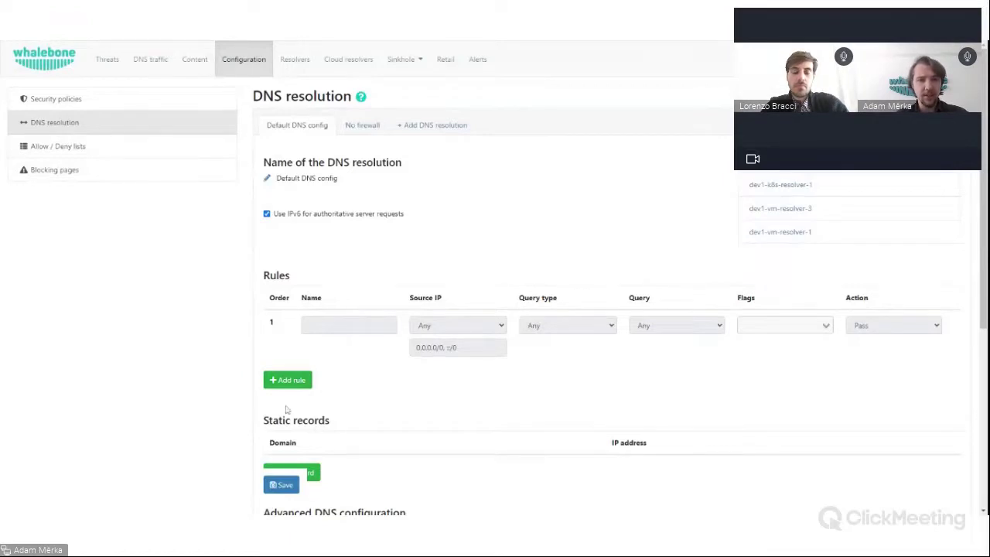
# - Add a rule to the default DNS config and name it "Redirect defaulters"
pyautogui.click(302, 388)
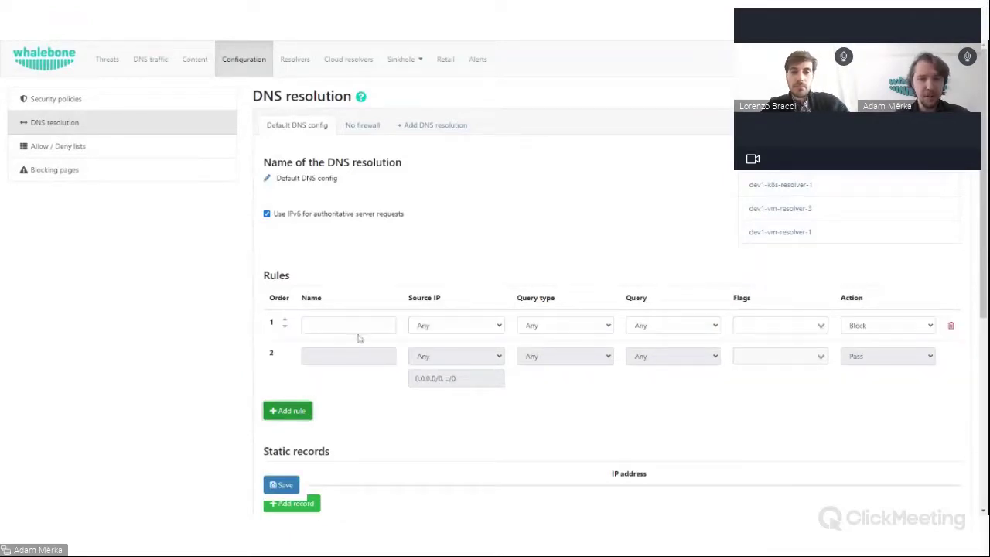
pyautogui.click(357, 331)
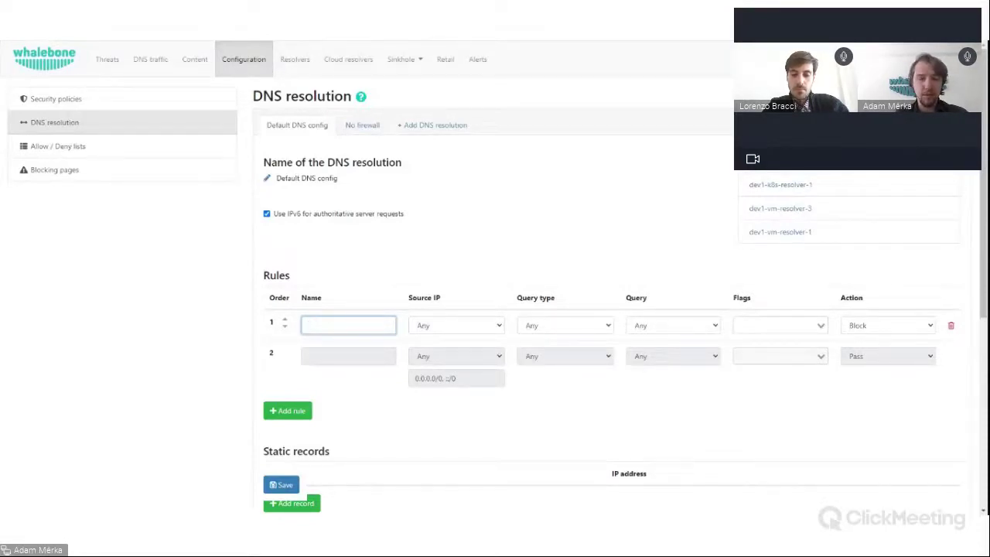
pyautogui.write('For')
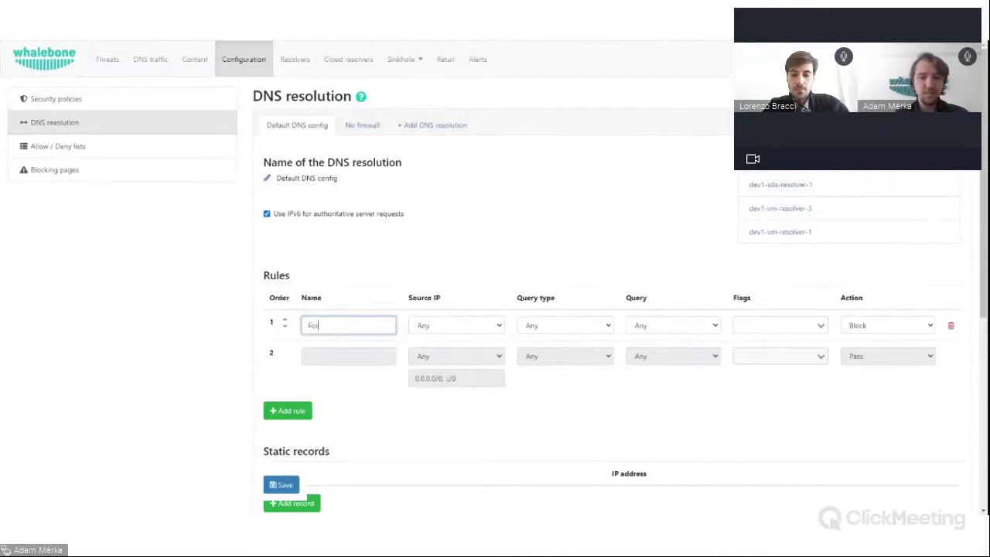
pyautogui.press('BackSpace')
pyautogui.press('BackSpace')
pyautogui.press('BackSpace')
pyautogui.write('Red')
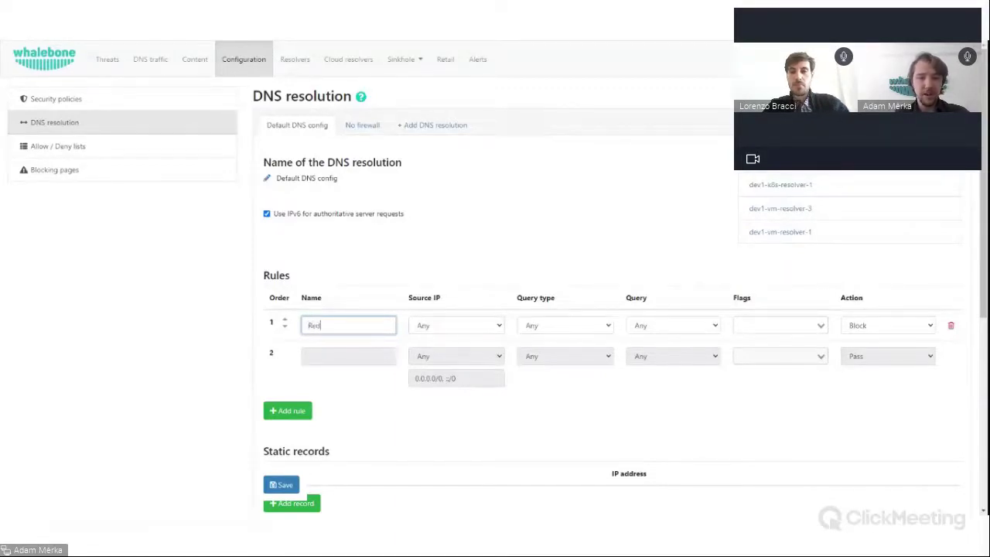
pyautogui.write('irect')
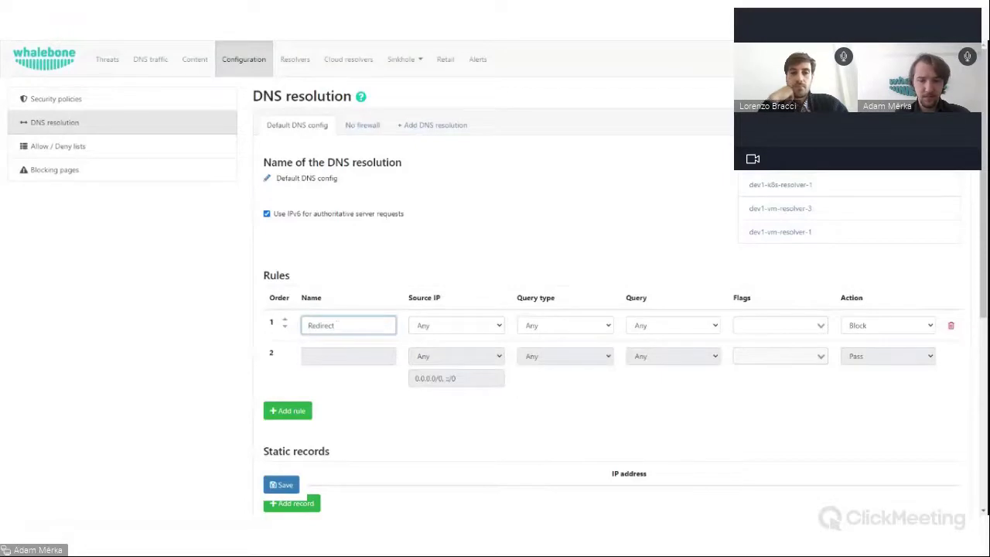
pyautogui.write(' defaulters')
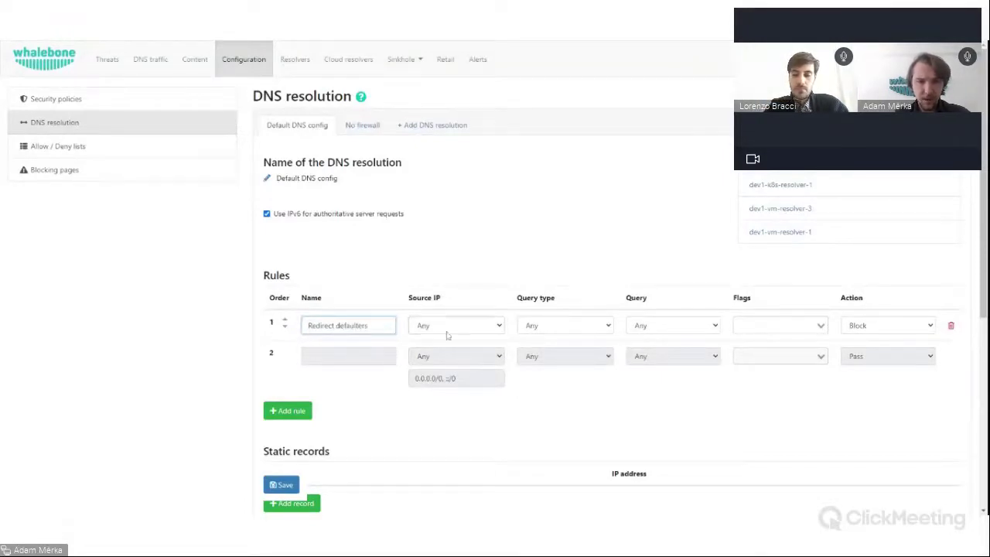
# - Restrict the Redirect defaulters rule's source IP to a List of IPv4/IPv6 containing 10.30.40.1/24
pyautogui.press('Tab')
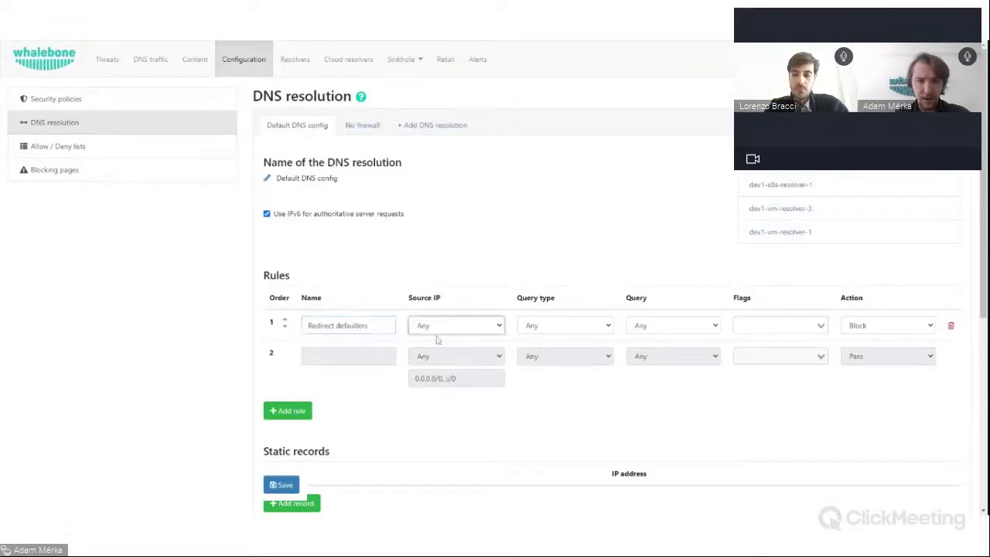
pyautogui.click(437, 339)
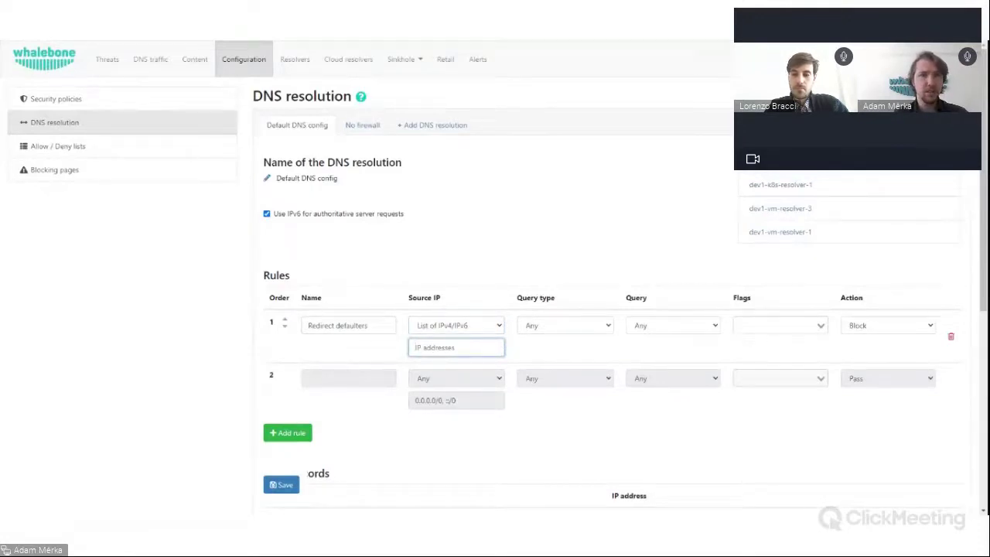
pyautogui.write('10')
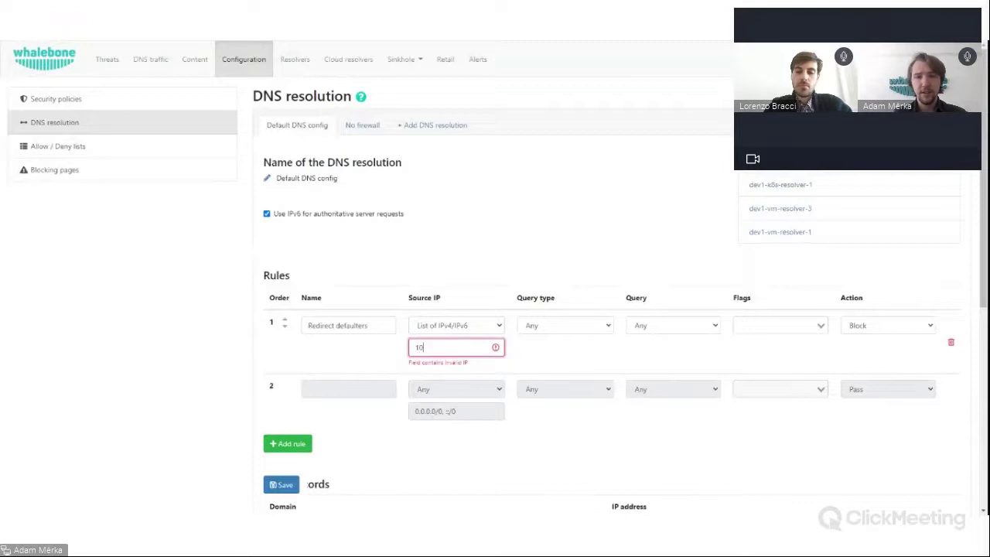
pyautogui.write('.3')
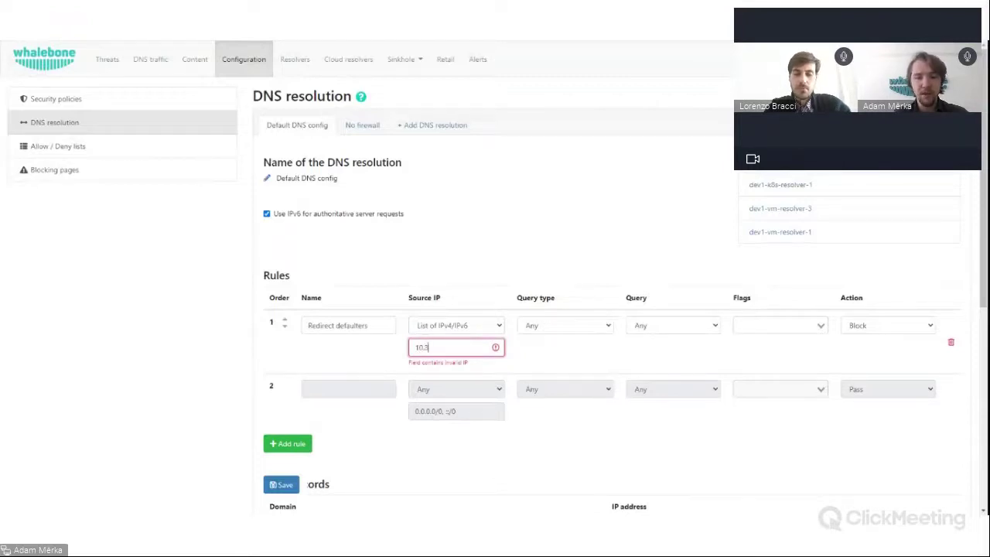
pyautogui.write('0.40.1')
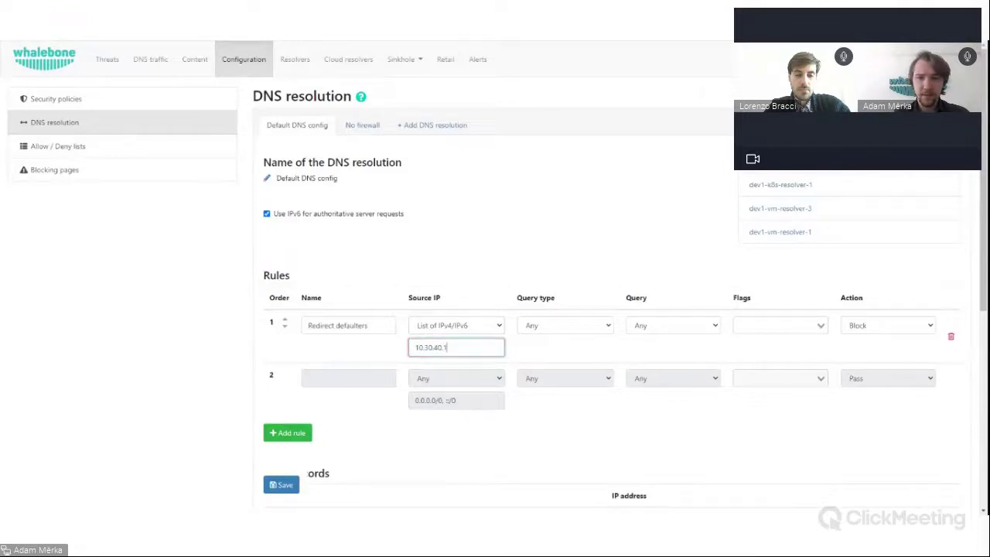
pyautogui.write('/')
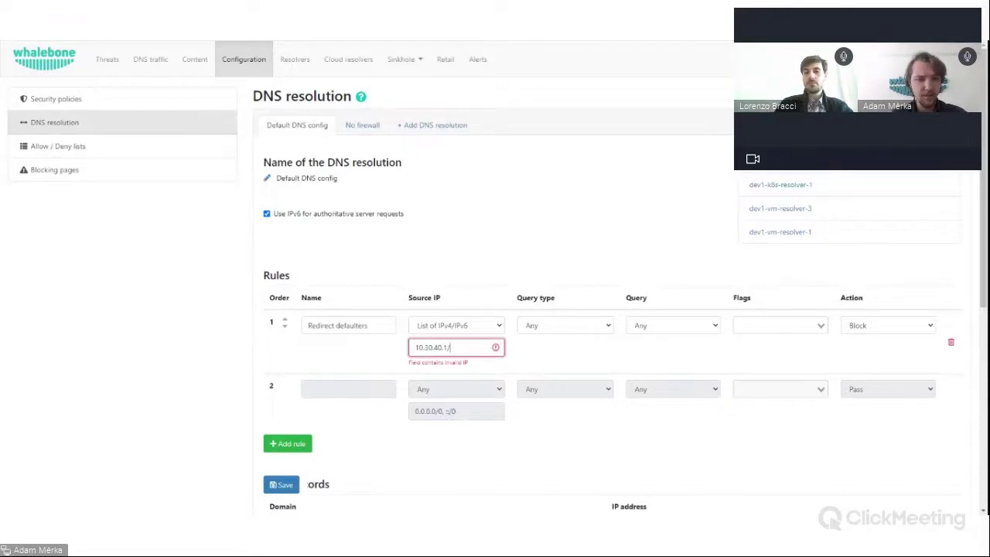
pyautogui.write('24')
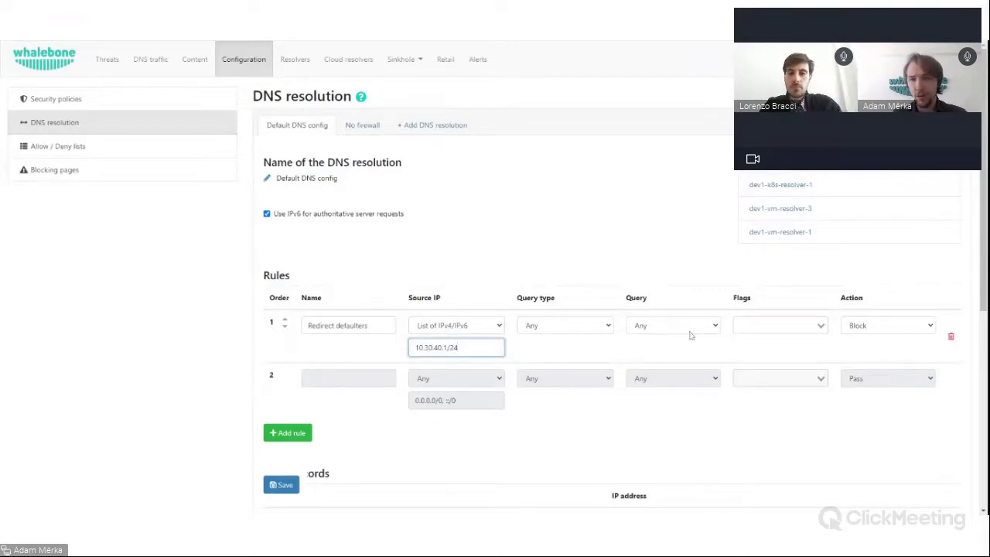
# - Set the Redirect defaulters rule's action to the Forward option without DNSSEC, with 192.45.1.8 as the forwarding IP address
pyautogui.click(867, 326)
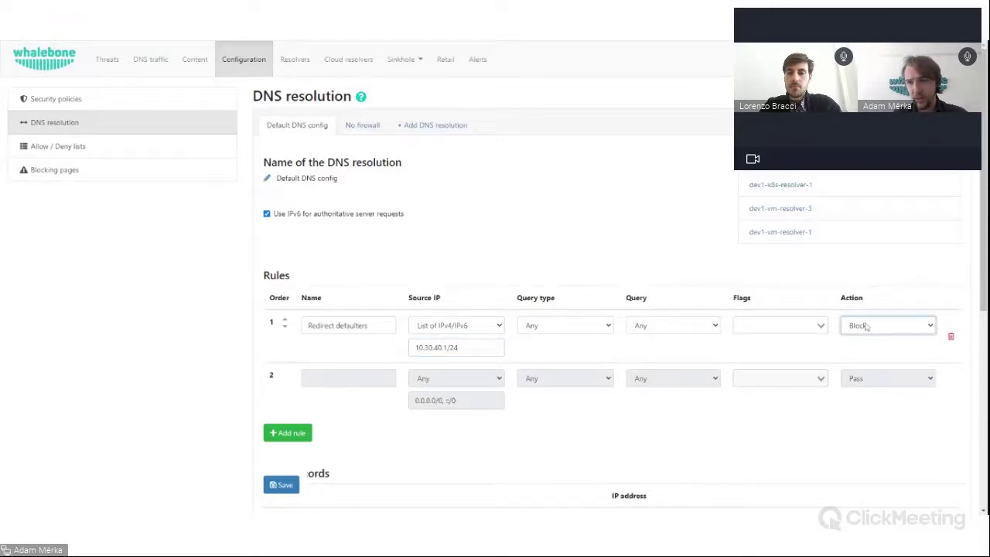
pyautogui.click(864, 338)
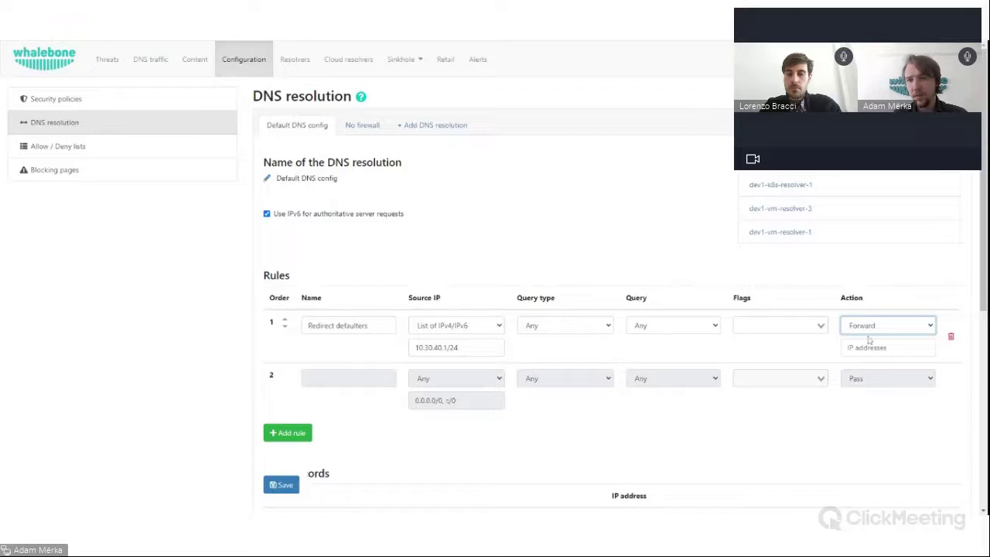
pyautogui.click(867, 374)
pyautogui.click(872, 352)
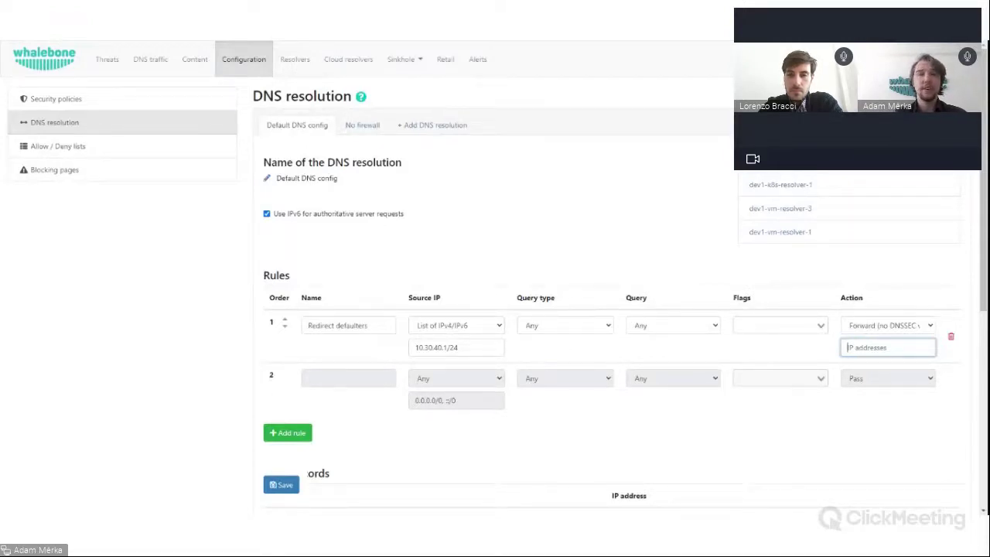
pyautogui.write('19')
pyautogui.press('BackSpace')
pyautogui.press('BackSpace')
pyautogui.write('19')
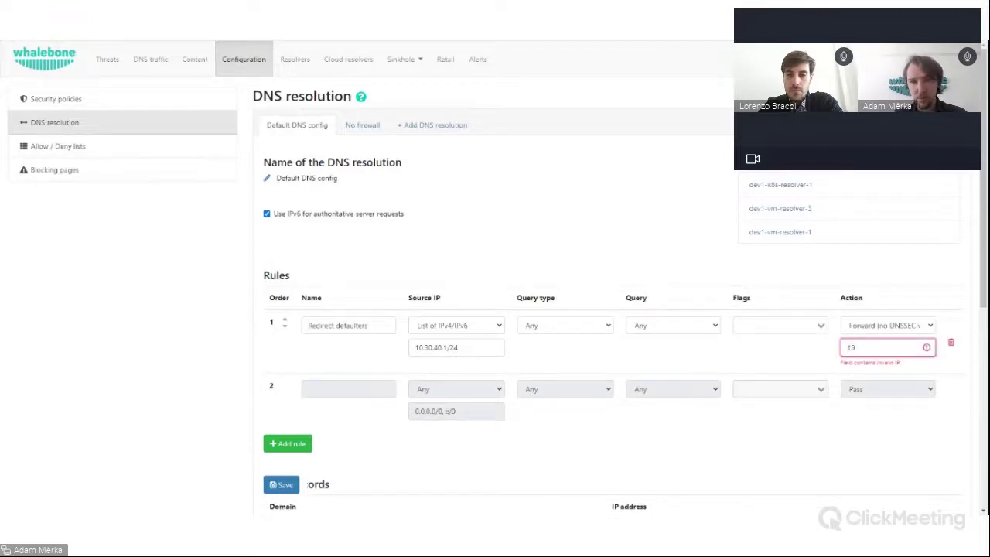
pyautogui.write('2.')
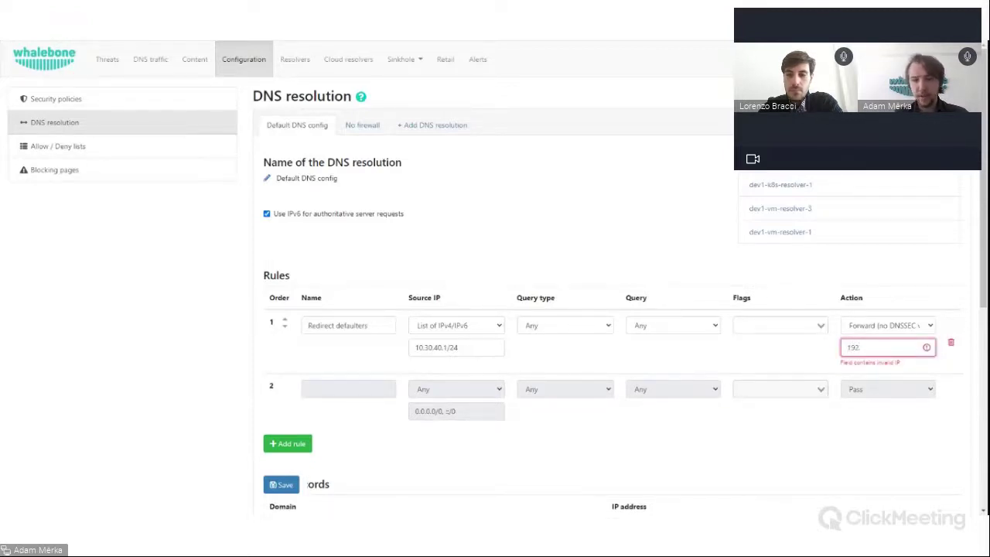
pyautogui.write('45.1')
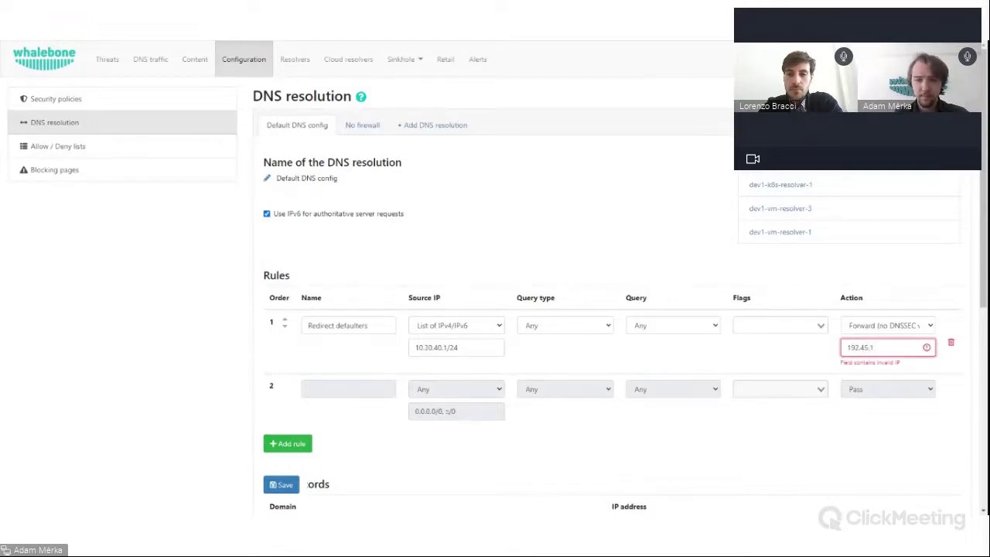
pyautogui.write('.8')
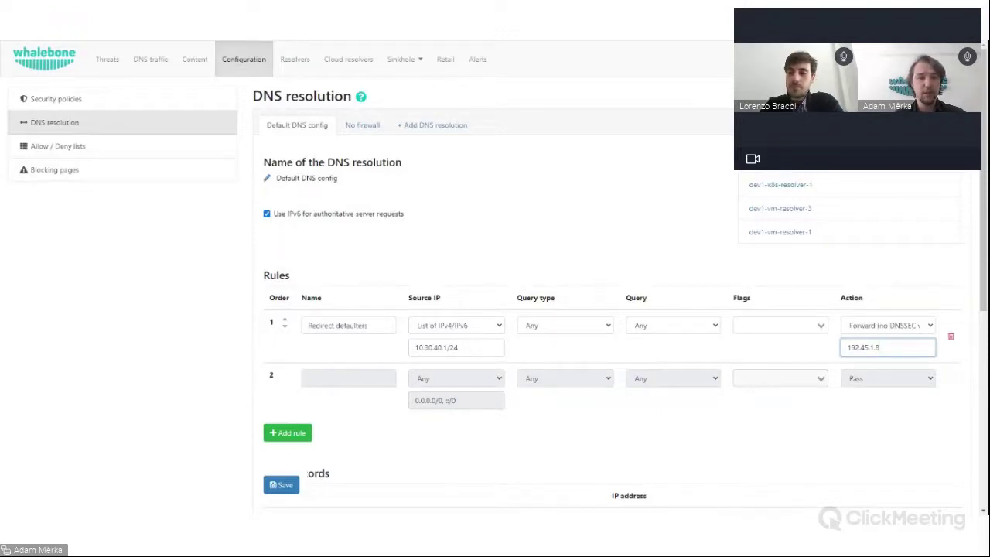
pyautogui.moveTo(270, 275)
pyautogui.mouseDown()
pyautogui.moveTo(302, 278)
pyautogui.moveTo(270, 276)
pyautogui.mouseUp()
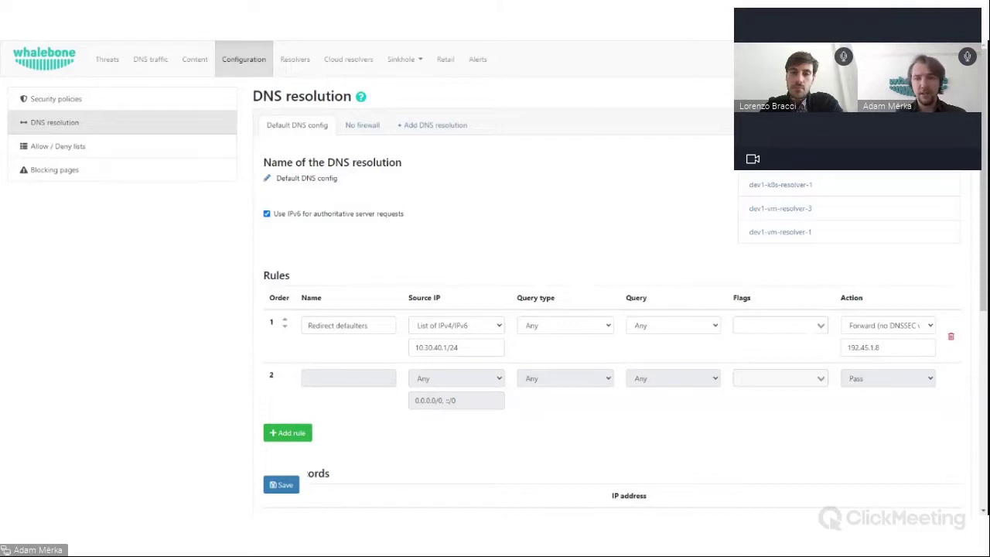
# - Assign the "Disable case randomization" flag to the Redirect defaulters rule
pyautogui.click(778, 324)
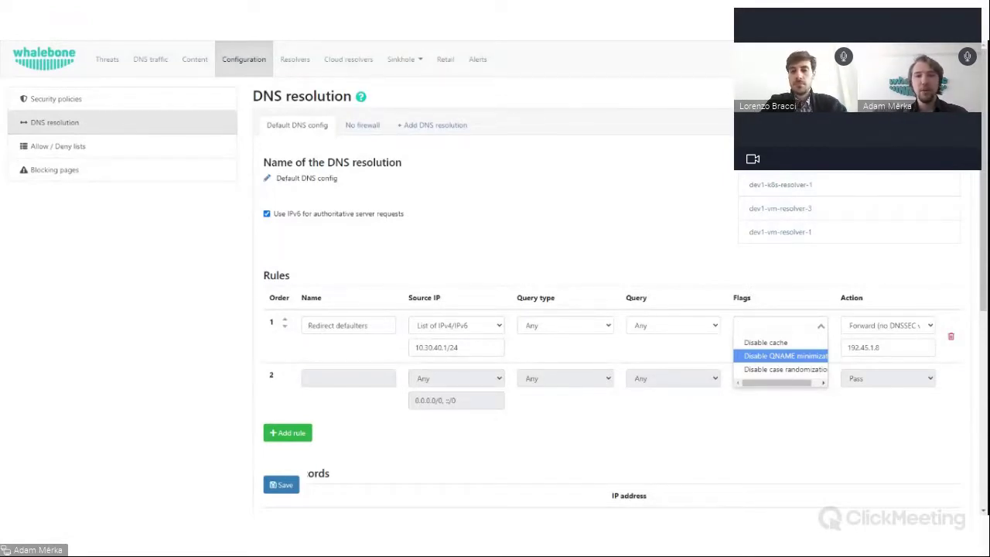
pyautogui.click(519, 153)
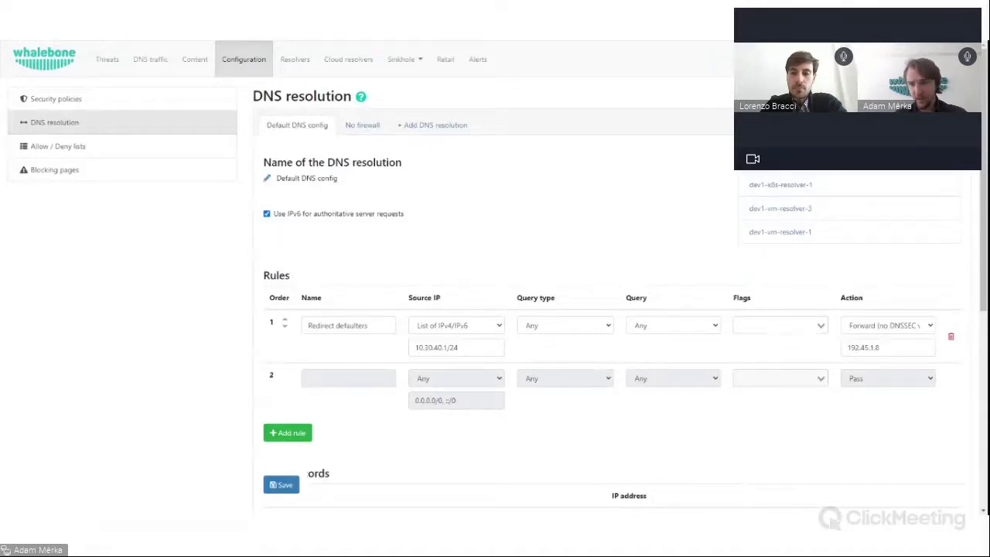
pyautogui.click(780, 326)
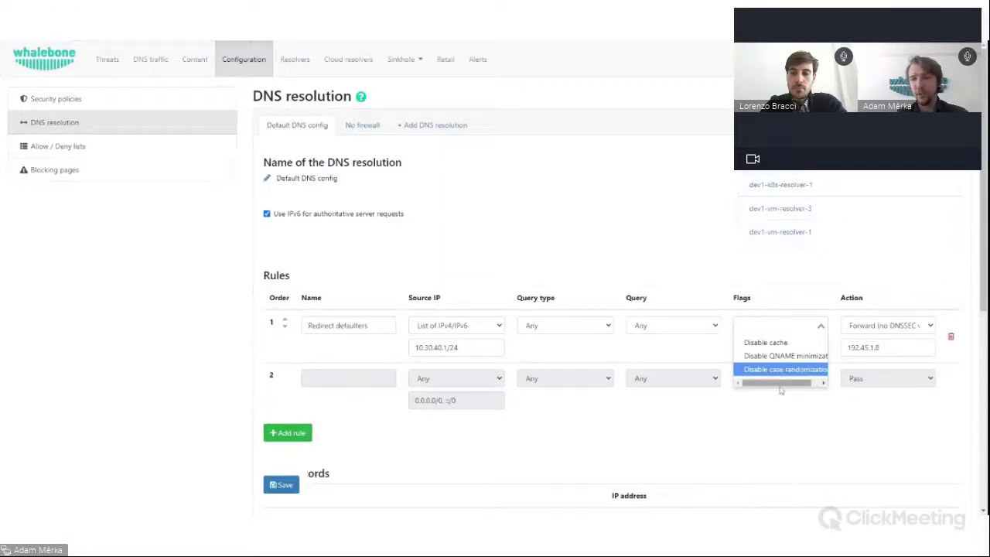
pyautogui.moveTo(771, 389)
pyautogui.mouseDown()
pyautogui.moveTo(798, 388)
pyautogui.moveTo(767, 388)
pyautogui.mouseUp()
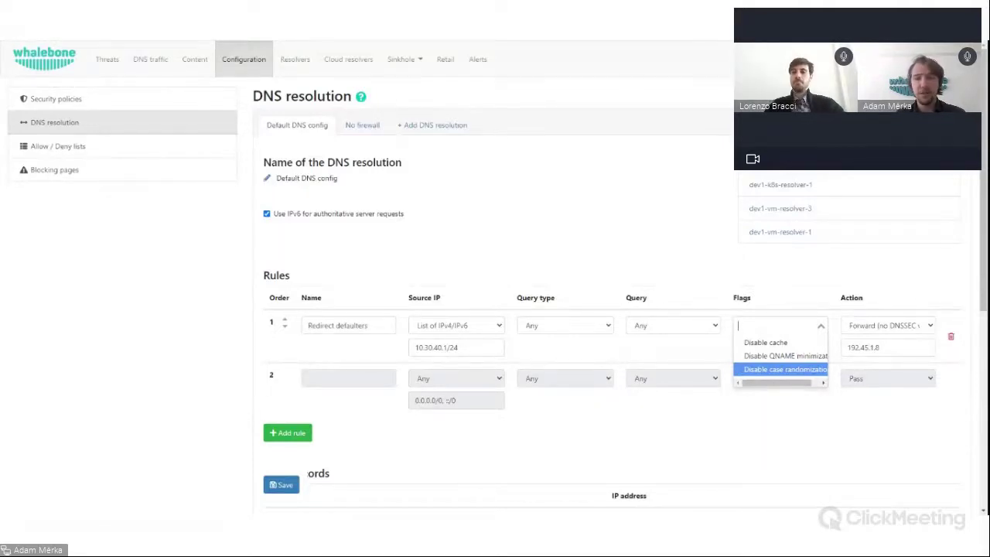
pyautogui.press('Return')
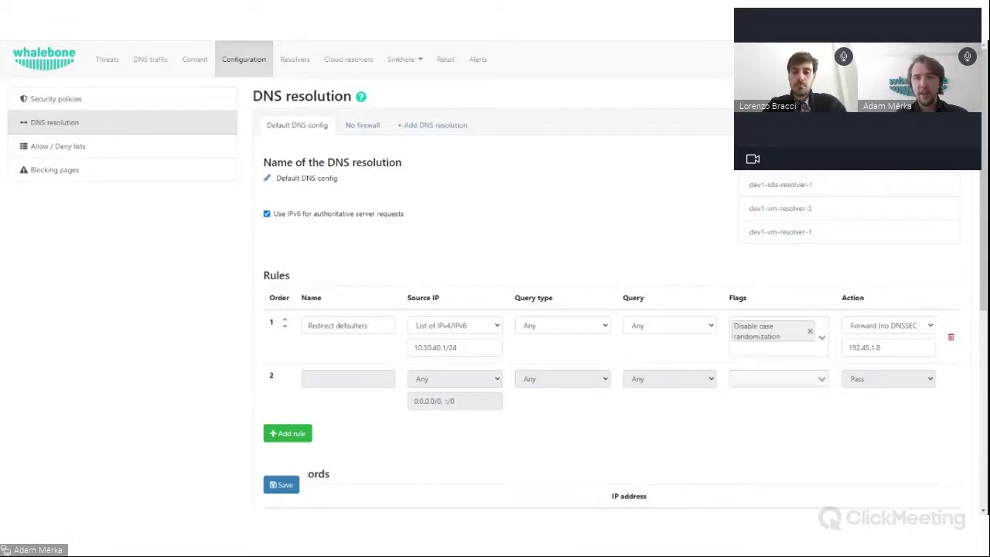
pyautogui.press('Down')
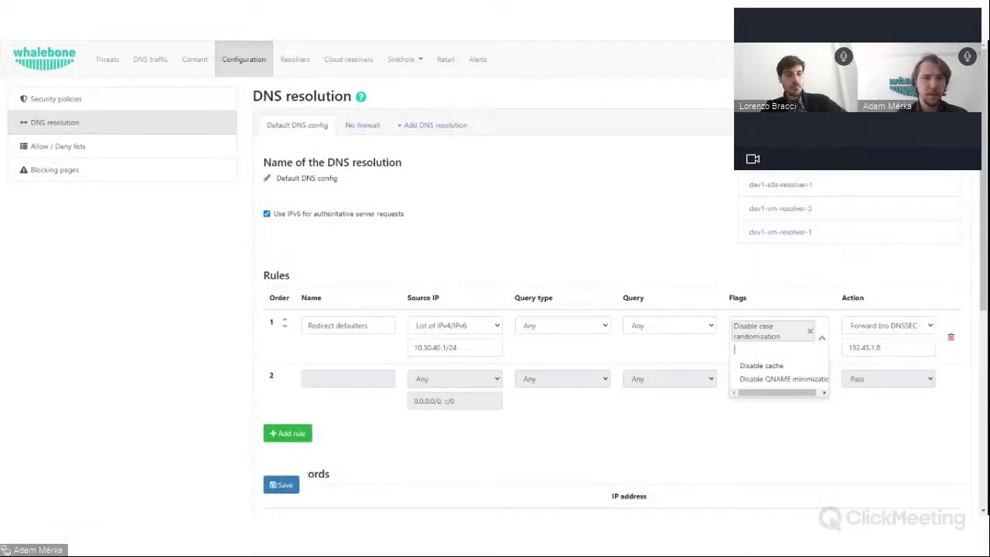
pyautogui.click(809, 333)
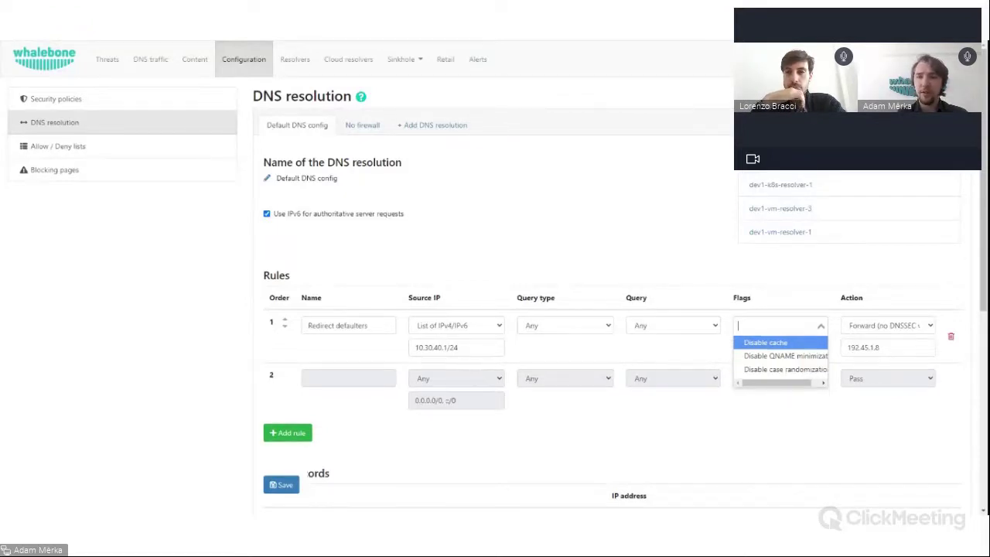
pyautogui.click(810, 369)
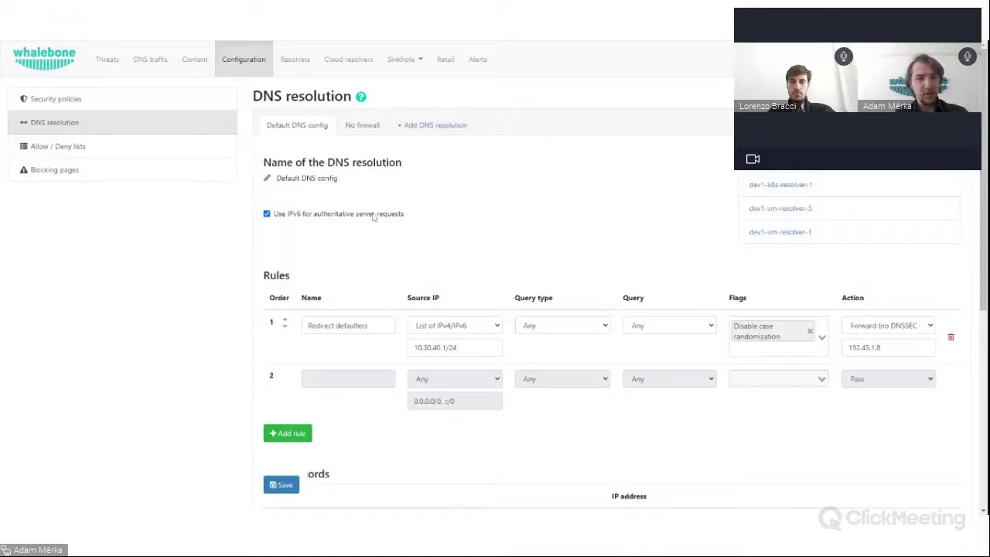
# - Review the Static records and Advanced DNS configuration sections of the default DNS config
pyautogui.scroll(-3, 248, 345)
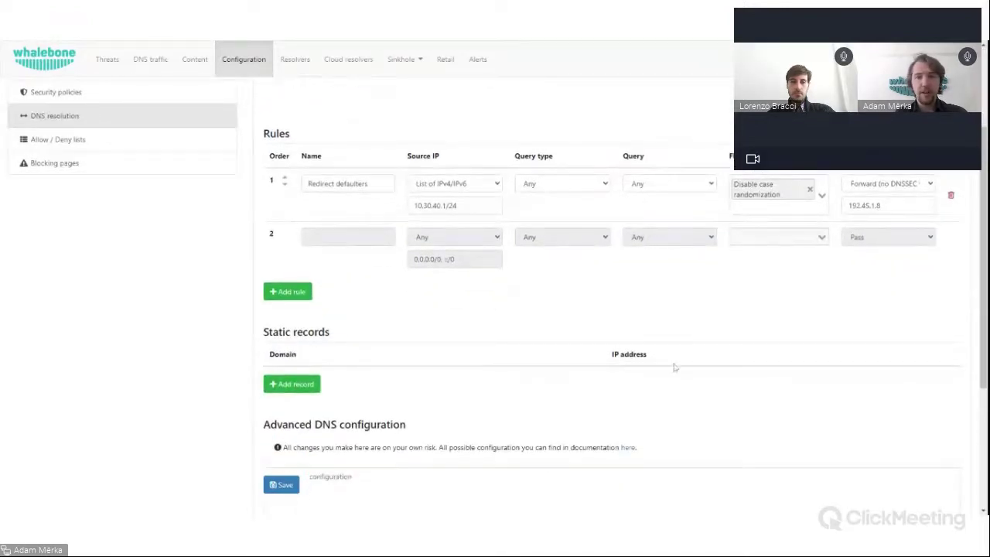
pyautogui.scroll(-4, 472, 429)
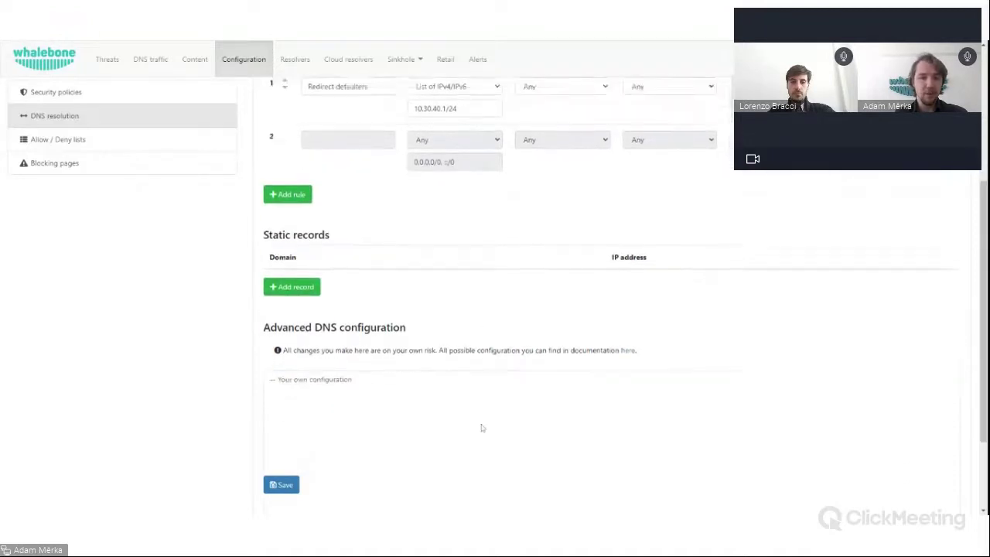
pyautogui.click(472, 429)
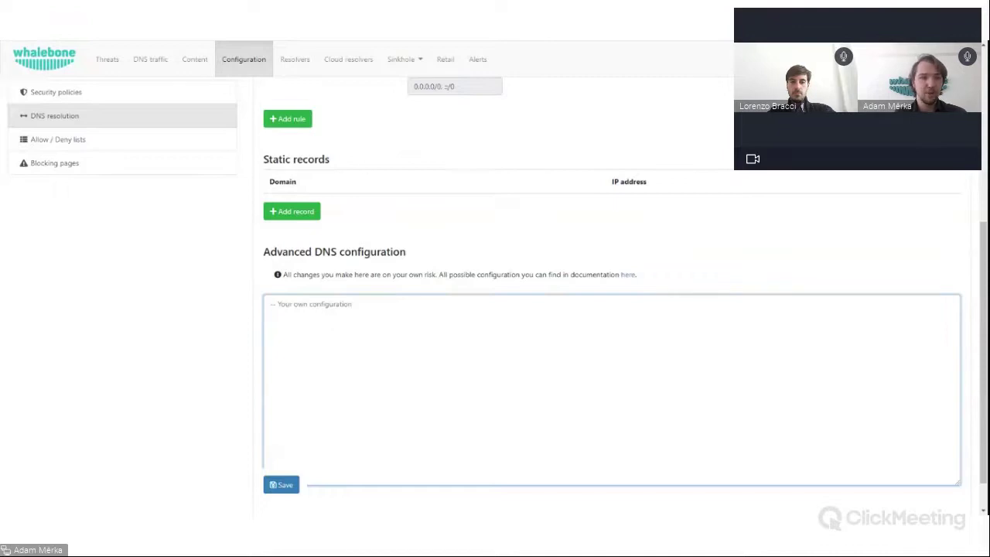
pyautogui.click(416, 80)
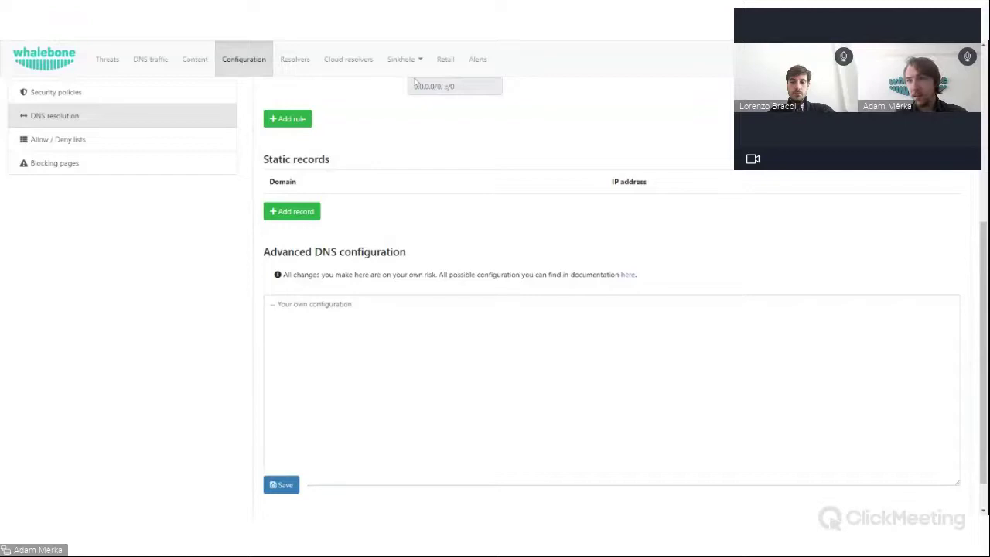